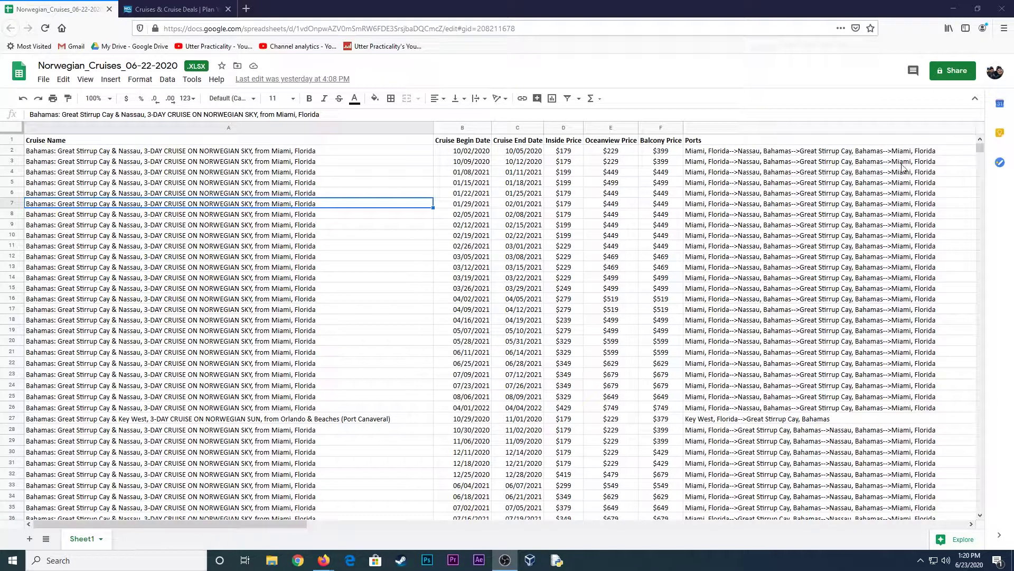
Switch to the Norwegian Cruise Line 'Cruises & Cruise Deals' browser tab
{"action": "left_click", "coordinate": [177, 9]}
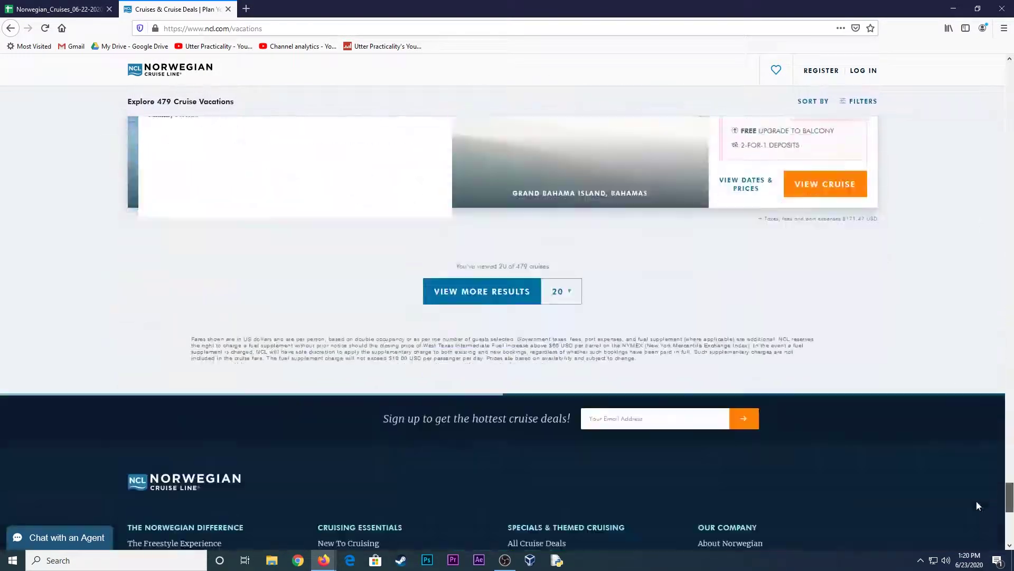
{"action": "mouse_move", "coordinate": [1010, 77]}
{"action": "left_mouse_down"}
{"action": "mouse_move", "coordinate": [1009, 496]}
{"action": "mouse_move", "coordinate": [1010, 75]}
{"action": "left_mouse_up"}
Return from the NCL results page to the cruise sailings spreadsheet
{"action": "key", "text": "ctrl+Page_Up"}
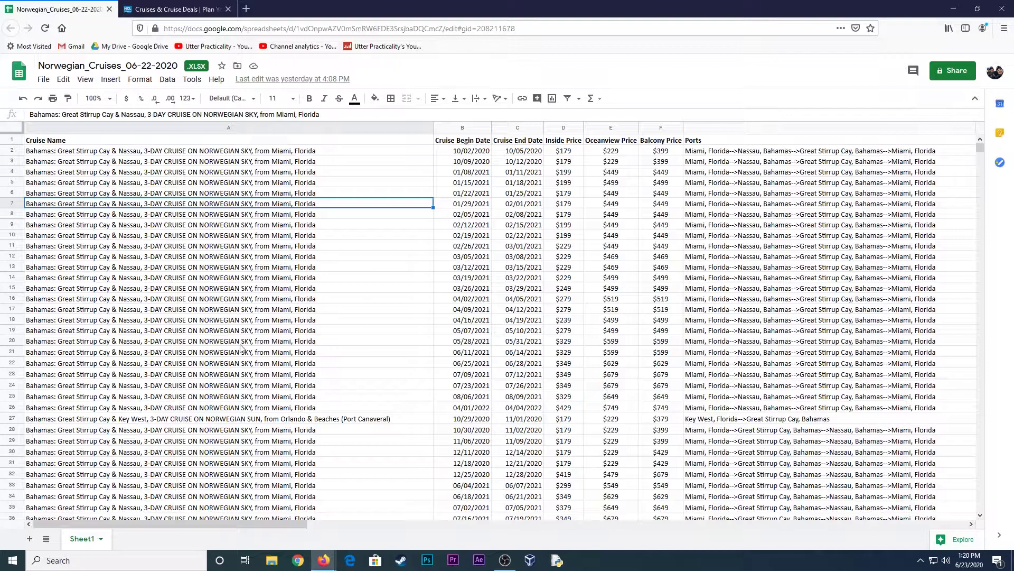
{"action": "left_click_drag", "start_coordinate": [178, 153], "coordinate": [184, 407]}
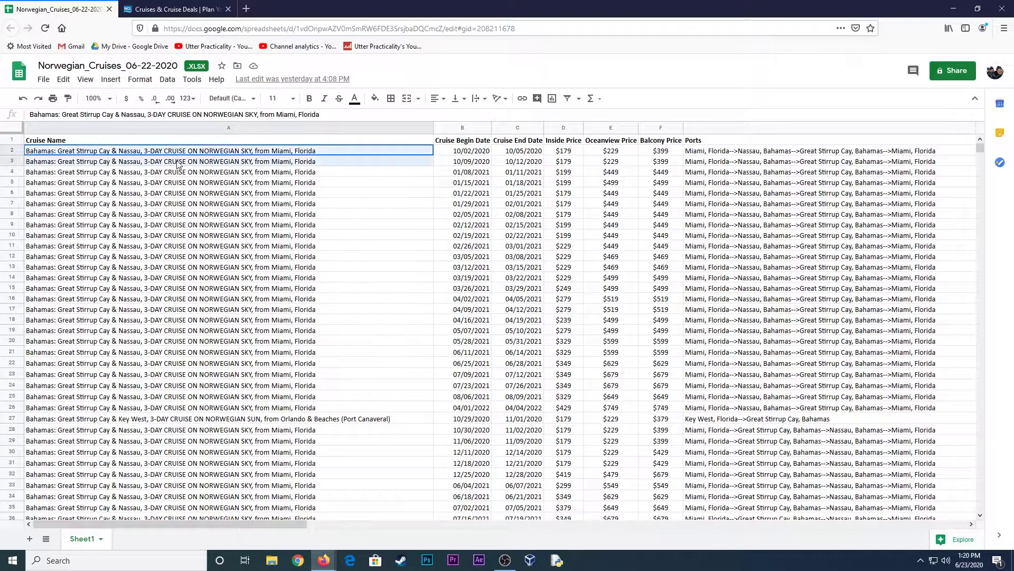
{"action": "left_click", "coordinate": [184, 249]}
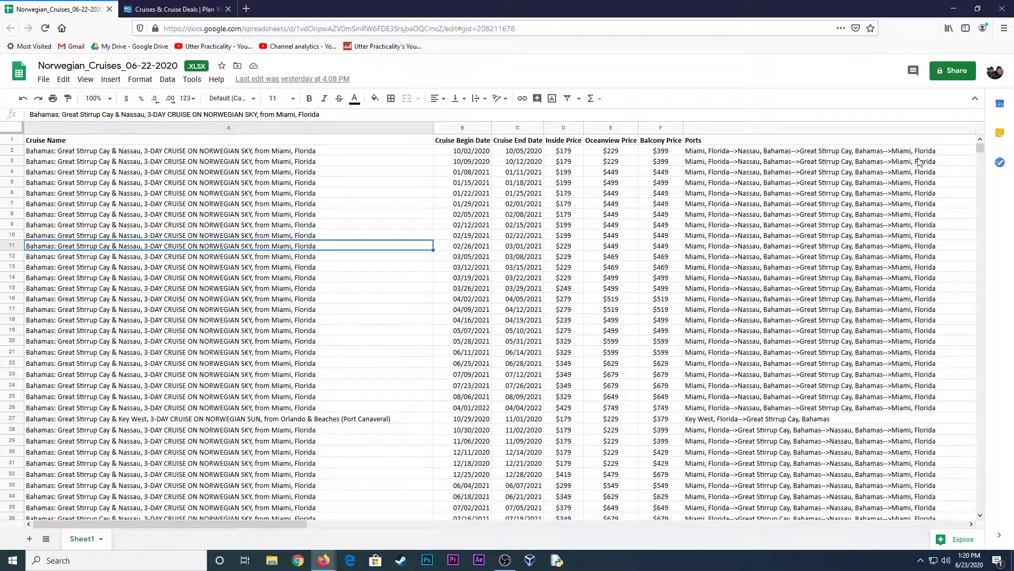
{"action": "left_click_drag", "start_coordinate": [982, 147], "coordinate": [982, 511]}
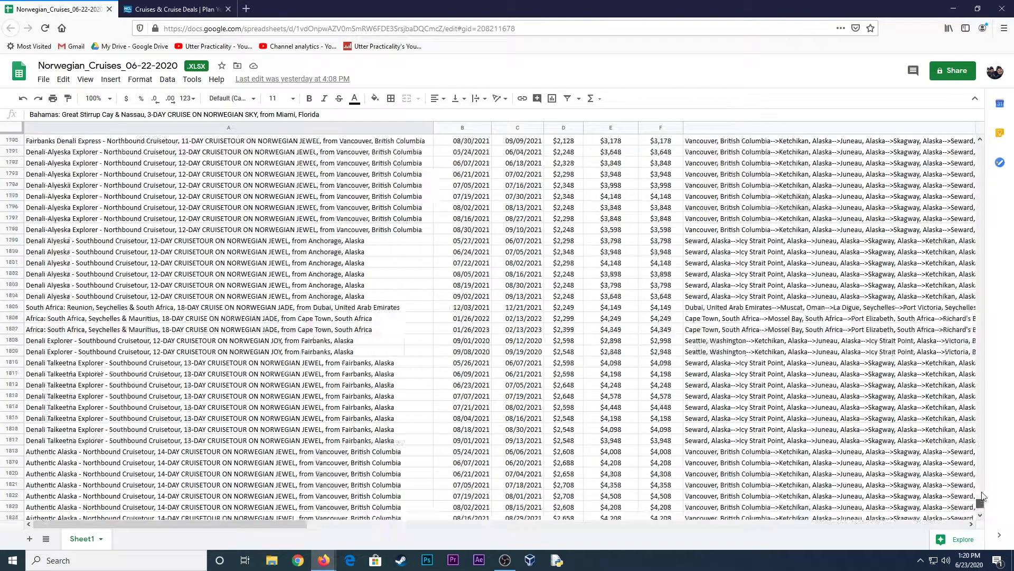
{"action": "left_click_drag", "start_coordinate": [980, 506], "coordinate": [980, 147]}
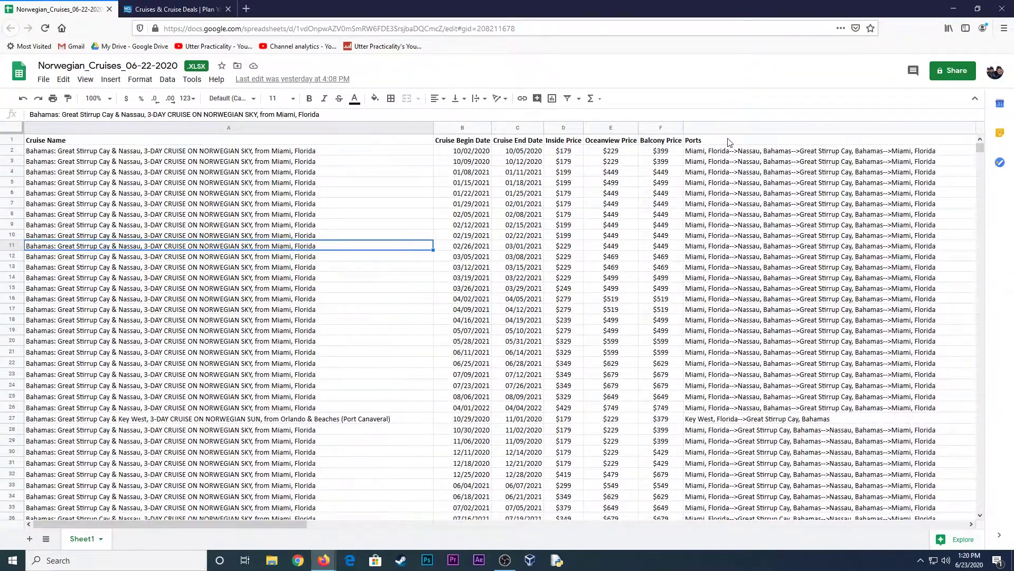
{"action": "left_click_drag", "start_coordinate": [728, 141], "coordinate": [332, 142]}
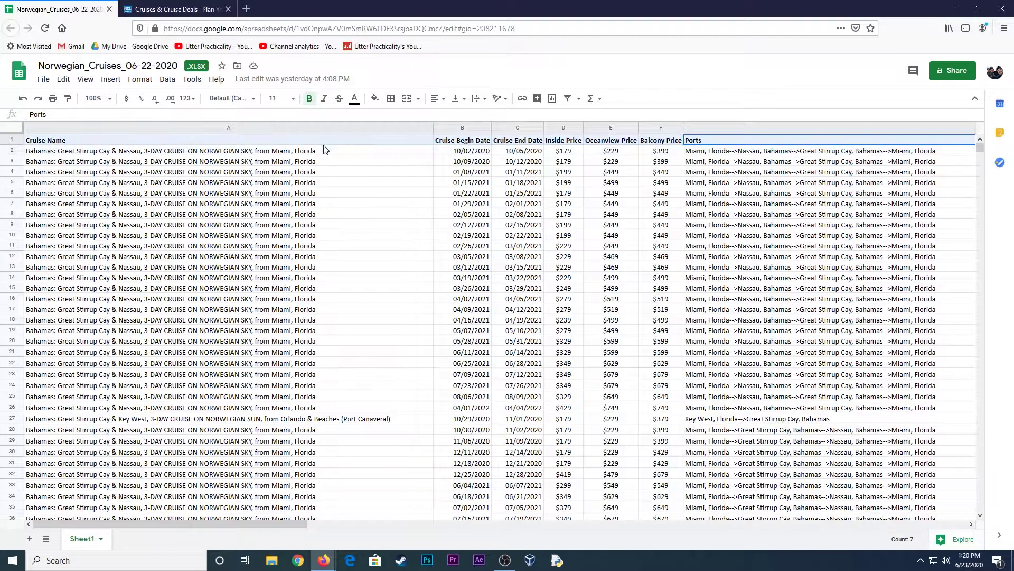
{"action": "mouse_move", "coordinate": [305, 527]}
{"action": "left_mouse_down"}
{"action": "mouse_move", "coordinate": [557, 504]}
{"action": "mouse_move", "coordinate": [299, 506]}
{"action": "left_mouse_up"}
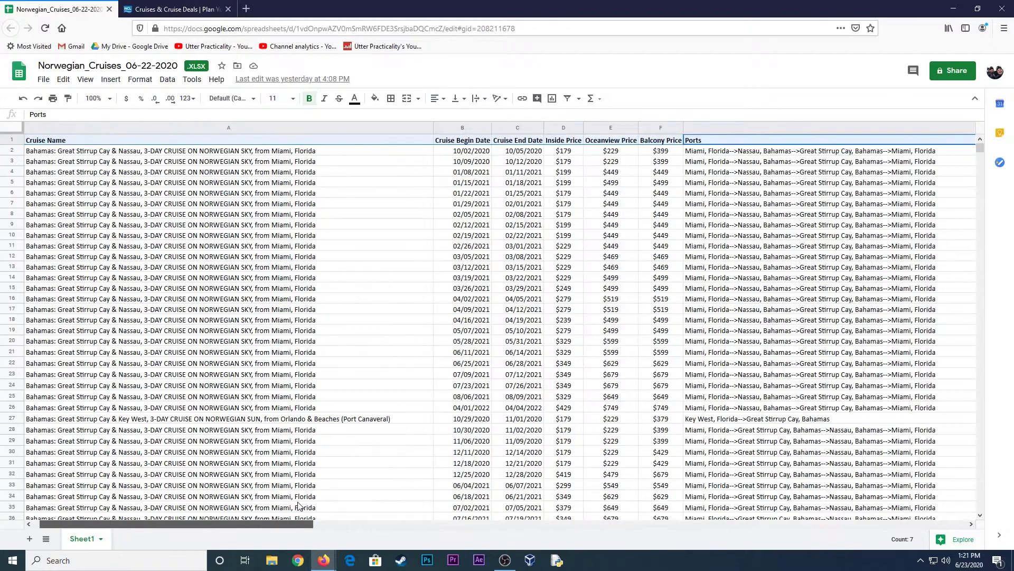
Filter the header row, sort by Cruise Begin Date, then by Inside Price ascending
{"action": "left_click", "coordinate": [569, 98]}
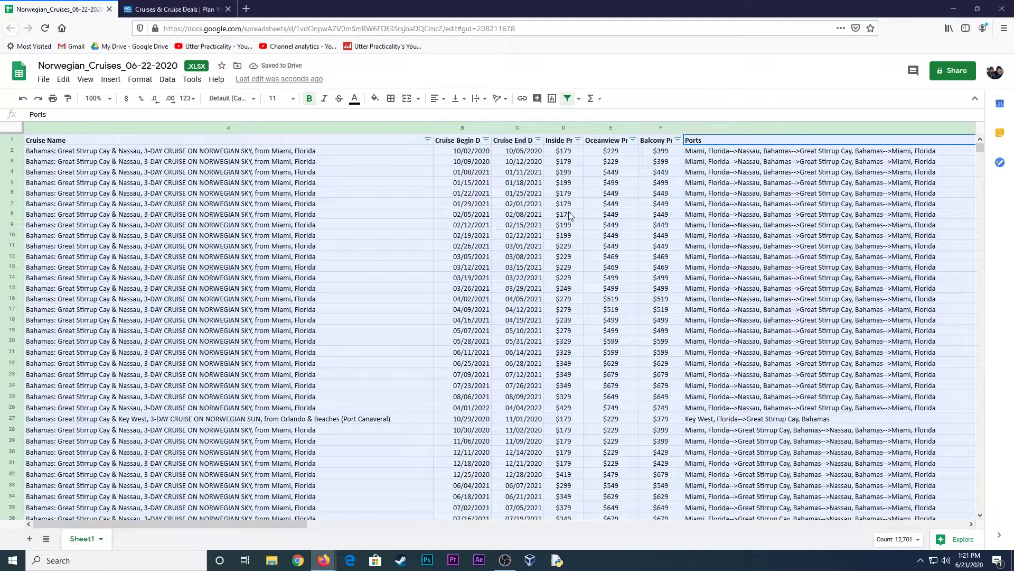
{"action": "left_click", "coordinate": [481, 161]}
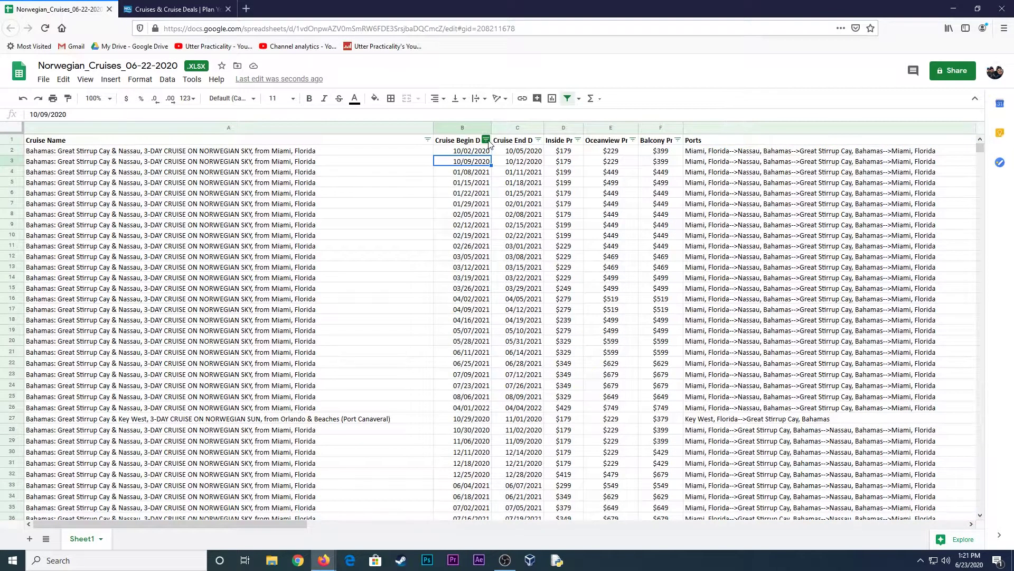
{"action": "left_click", "coordinate": [486, 141]}
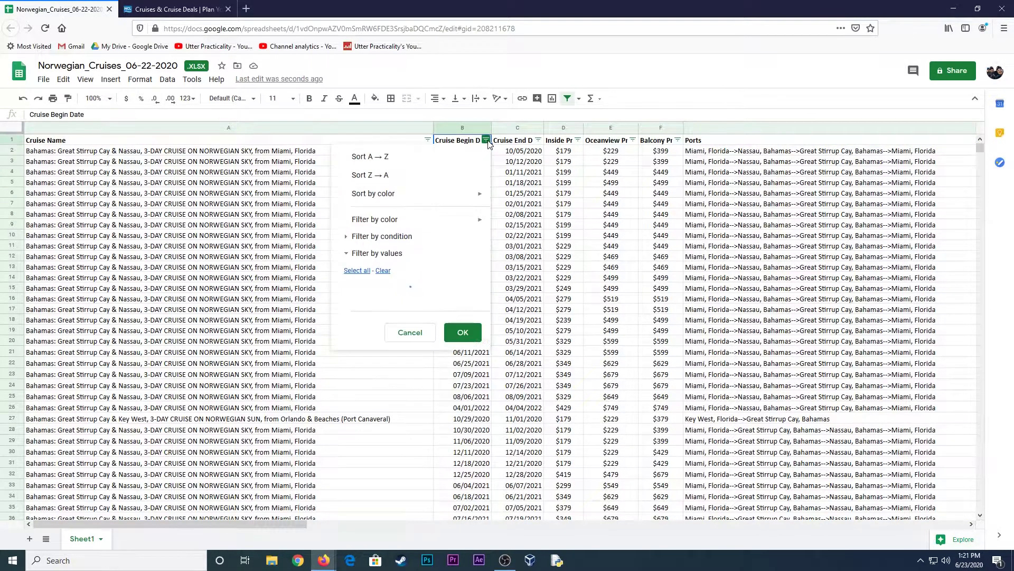
{"action": "left_click", "coordinate": [447, 158]}
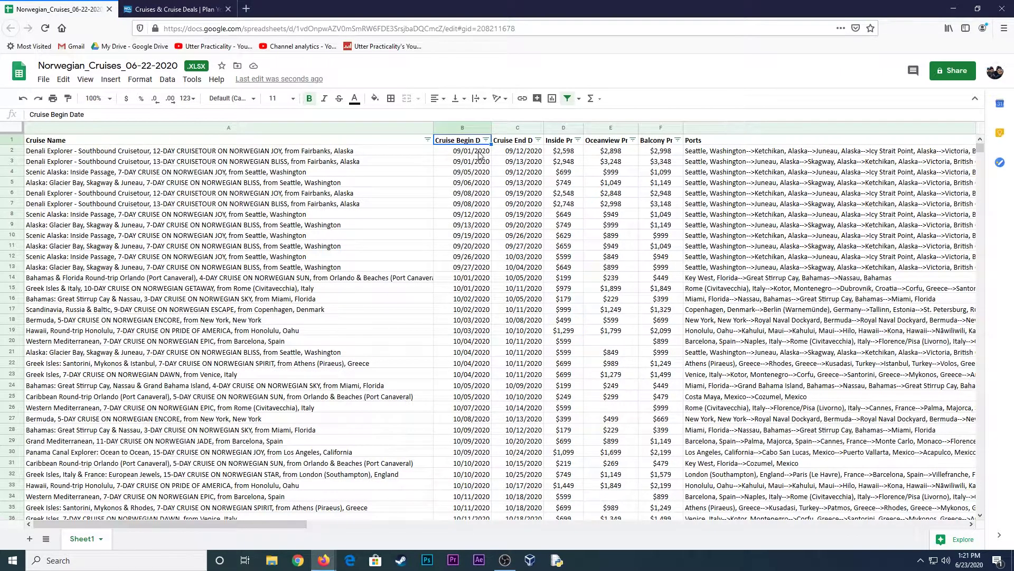
{"action": "left_click", "coordinate": [578, 141]}
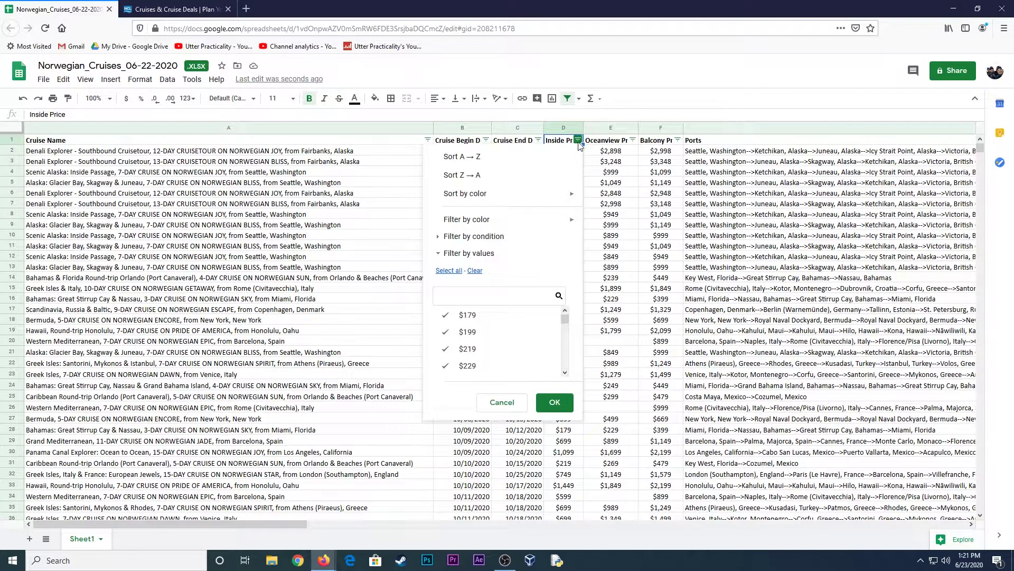
{"action": "left_click", "coordinate": [583, 162]}
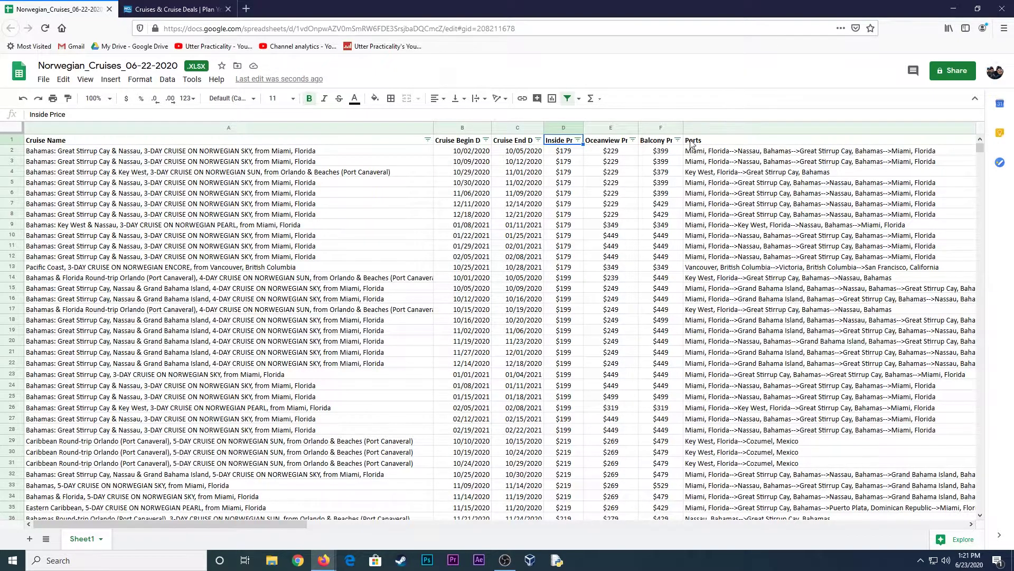
Search the sheet for 'juneau', step through its matches, then search for 'vancouver'
{"action": "left_click", "coordinate": [755, 162]}
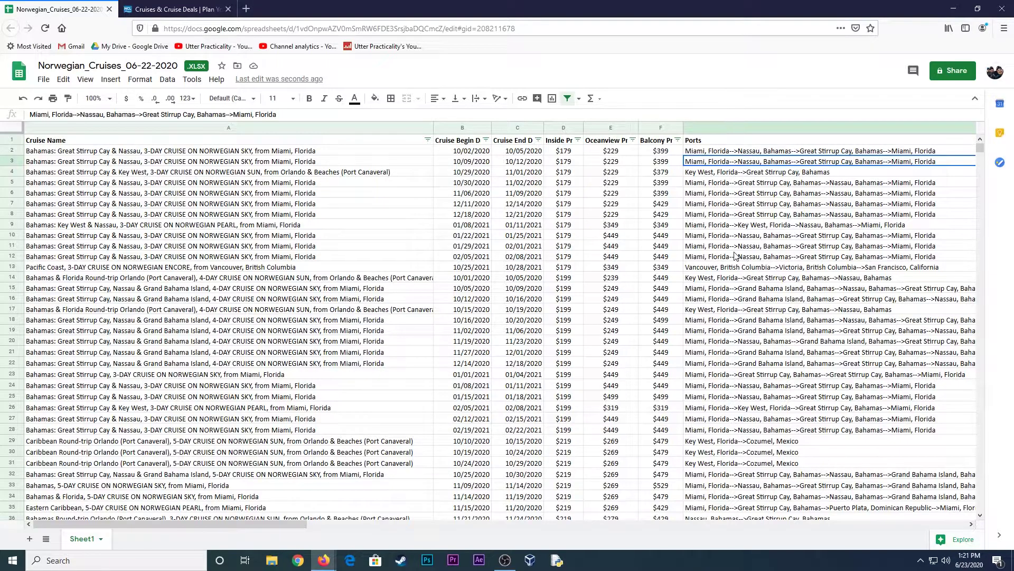
{"action": "key", "text": "ctrl+f"}
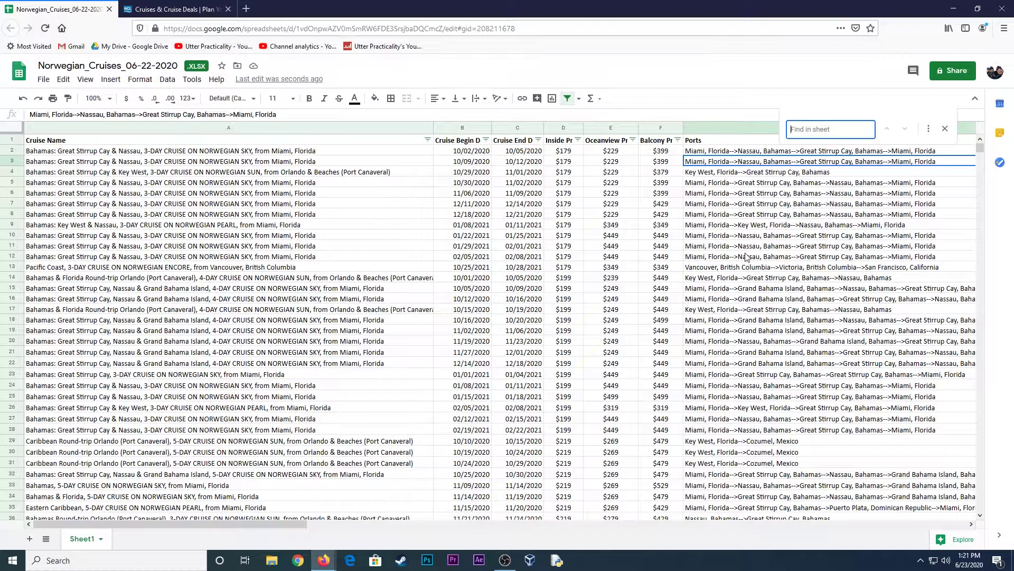
{"action": "type", "text": "juneau"}
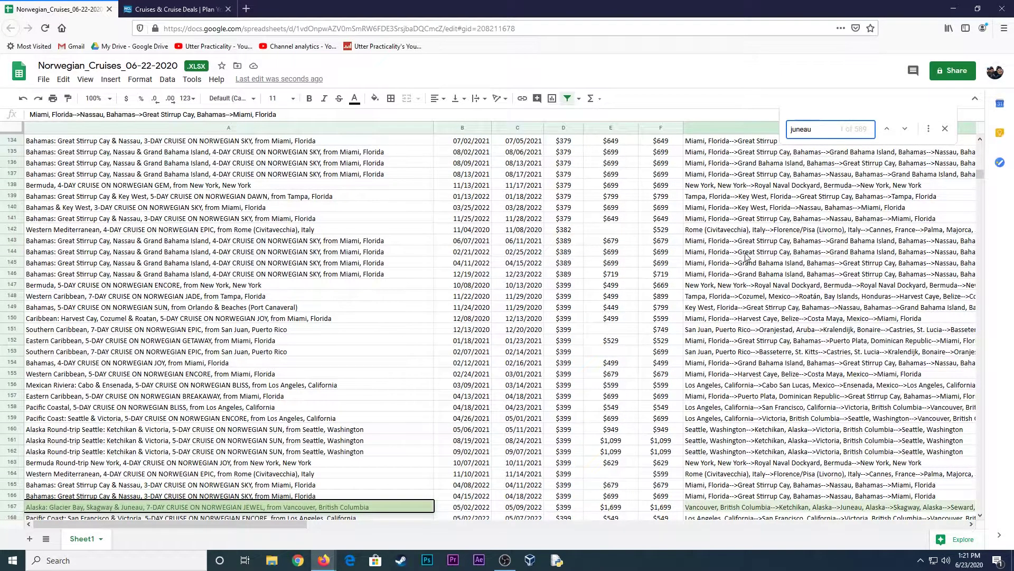
{"action": "key", "text": "Return"}
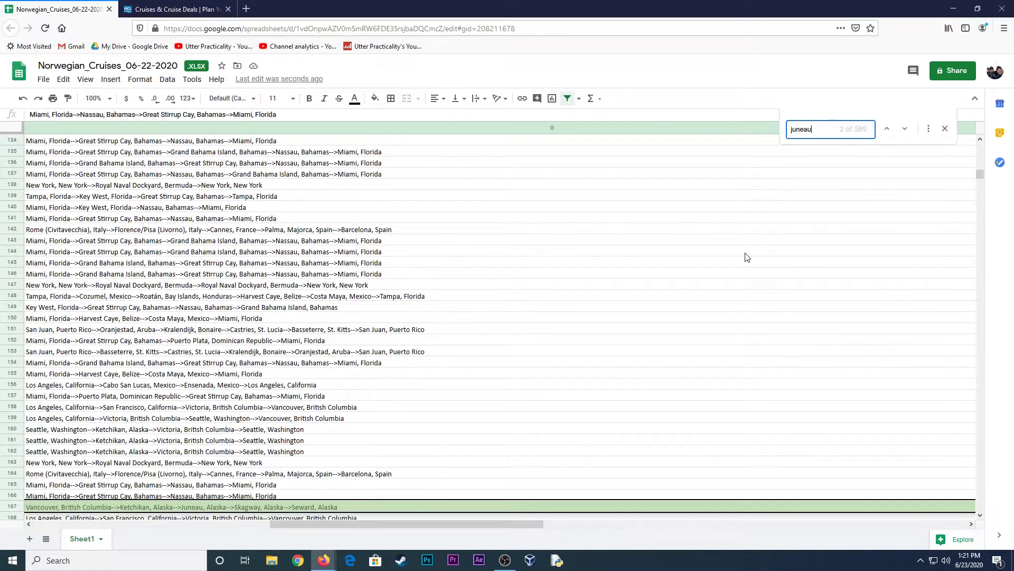
{"action": "key", "text": "Return"}
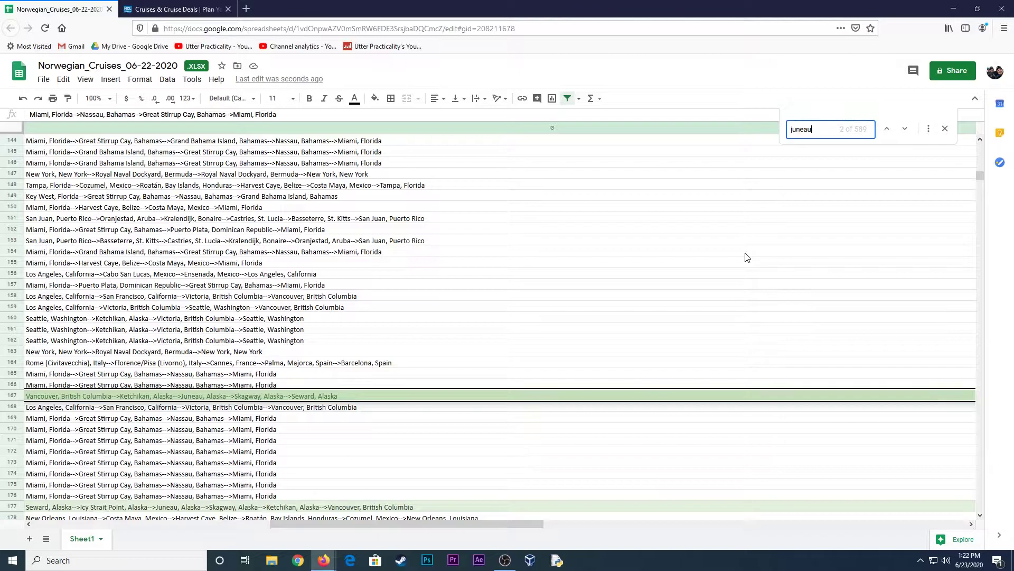
{"action": "key", "text": "ctrl+a"}
{"action": "type", "text": "vancouver"}
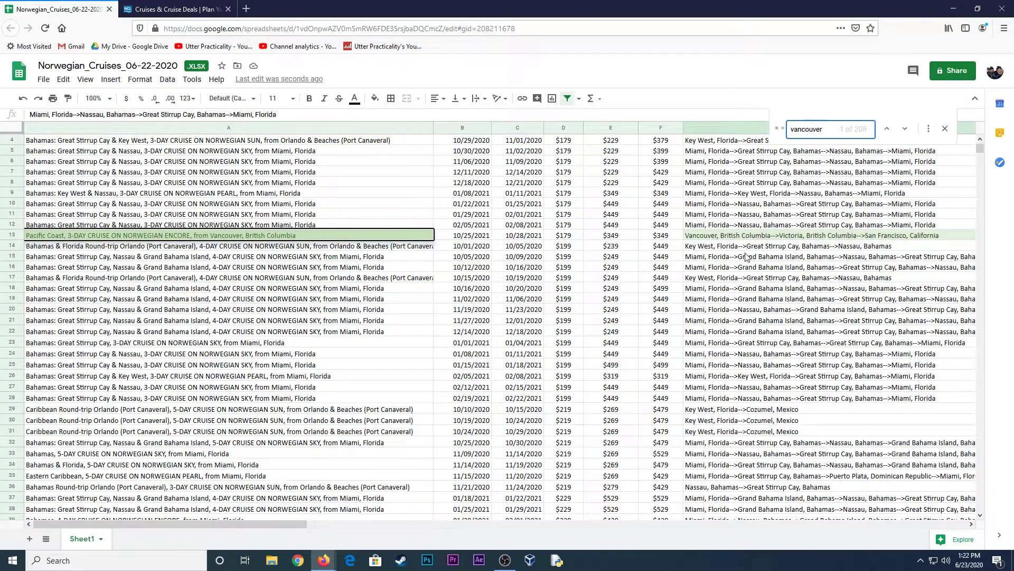
{"action": "key", "text": "Return"}
{"action": "key", "text": "Return"}
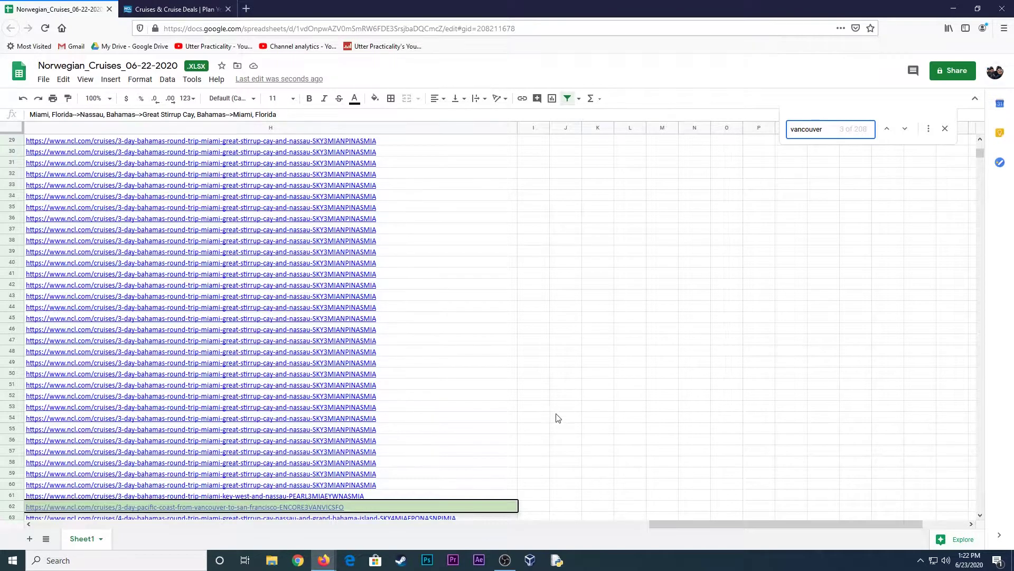
{"action": "scroll", "coordinate": [650, 476], "scroll_direction": "up", "scroll_amount": 3}
{"action": "mouse_move", "coordinate": [749, 524]}
{"action": "left_mouse_down"}
{"action": "mouse_move", "coordinate": [269, 524]}
{"action": "mouse_move", "coordinate": [891, 507]}
{"action": "left_mouse_up"}
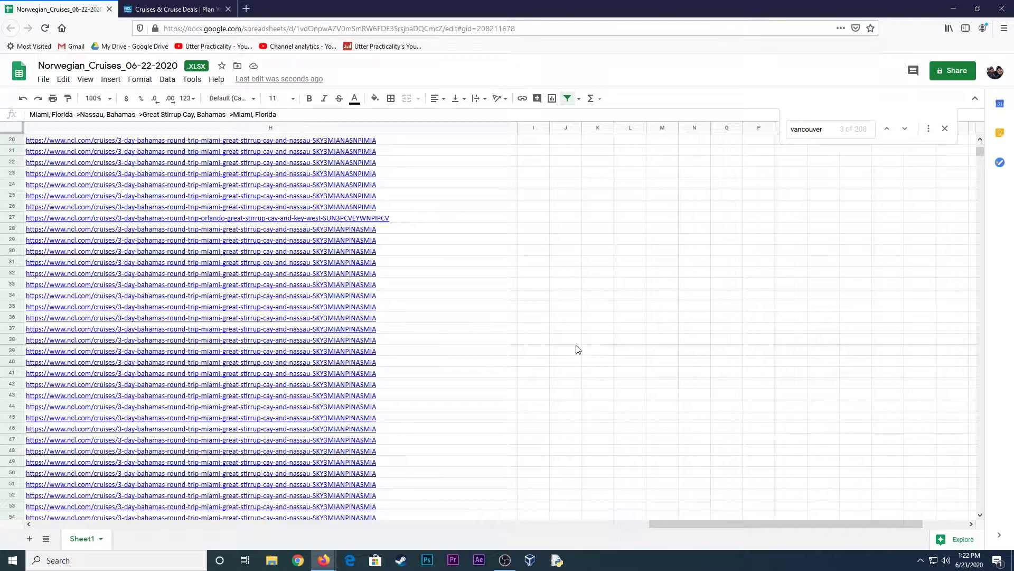
{"action": "left_click_drag", "start_coordinate": [631, 525], "coordinate": [663, 523]}
{"action": "scroll", "coordinate": [275, 242], "scroll_direction": "up", "scroll_amount": 3}
{"action": "scroll", "coordinate": [238, 183], "scroll_direction": "up", "scroll_amount": 2}
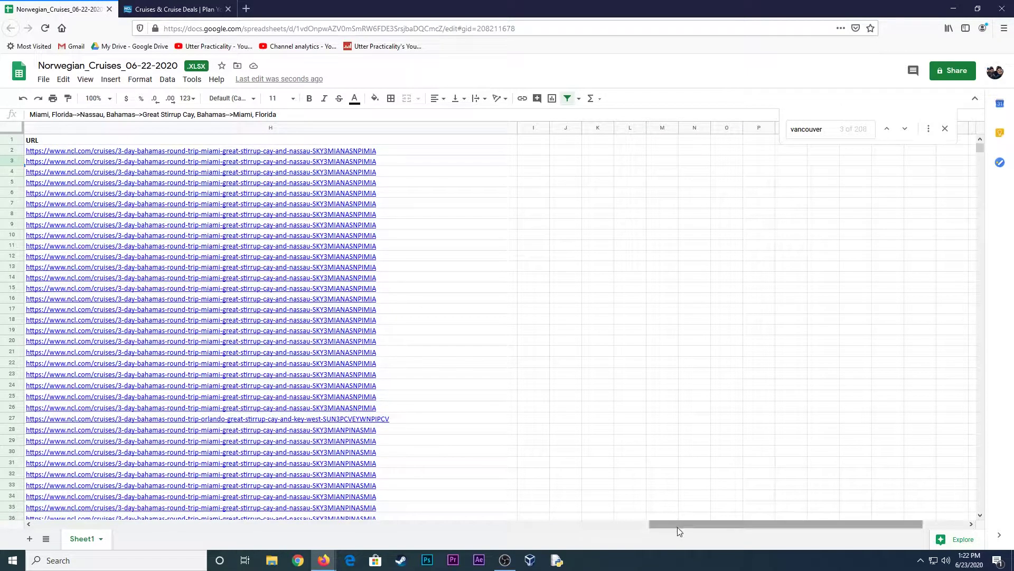
{"action": "left_click_drag", "start_coordinate": [677, 527], "coordinate": [45, 529]}
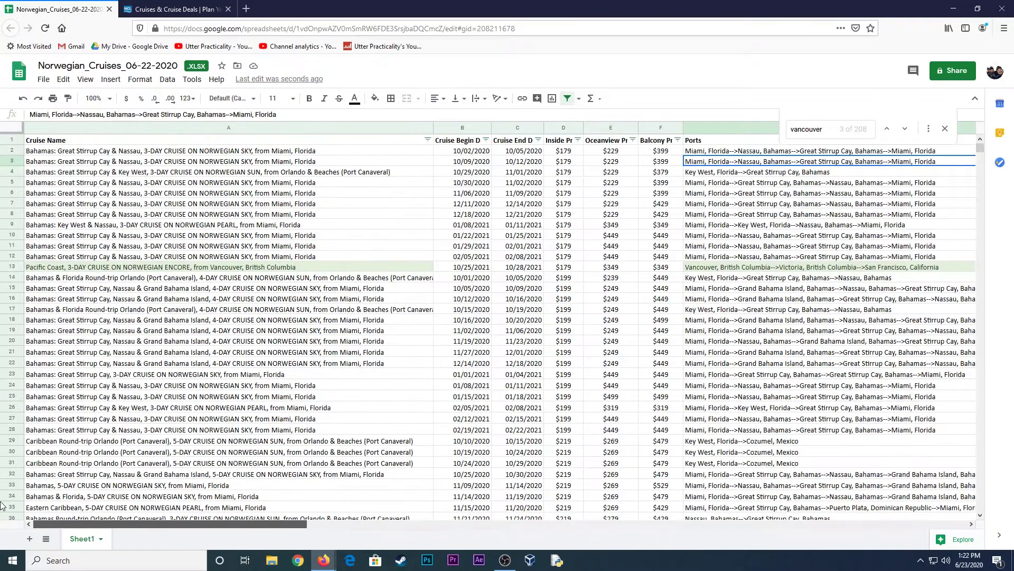